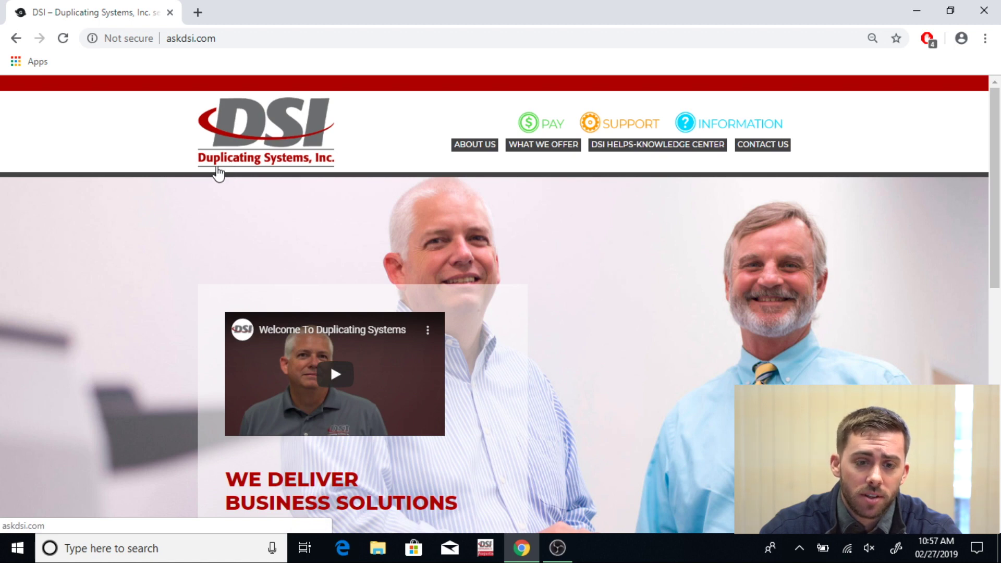
- Open Savin.com in a new tab and scroll Support & Downloads to Additional software downloads
click(198, 13)
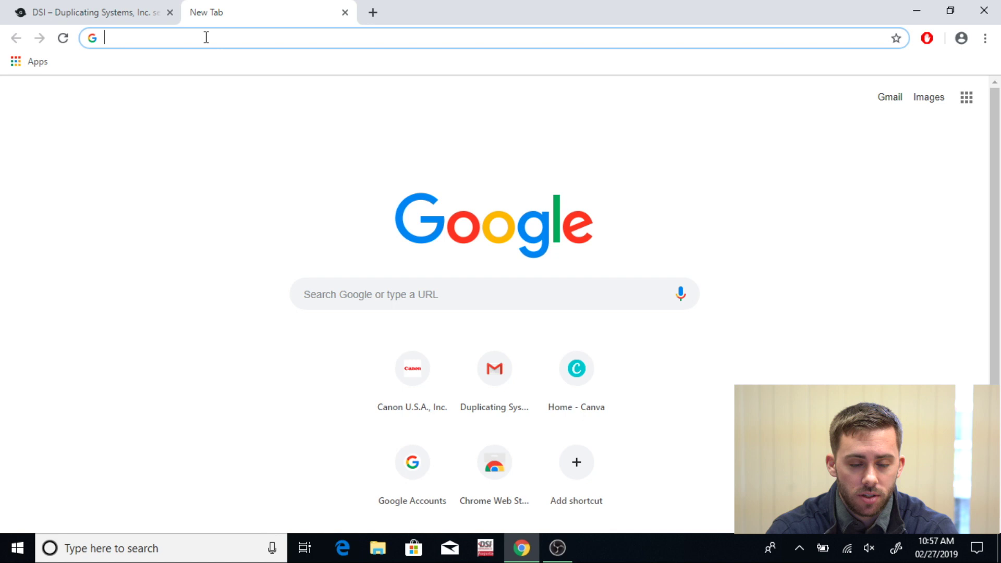
text(Savin.com)
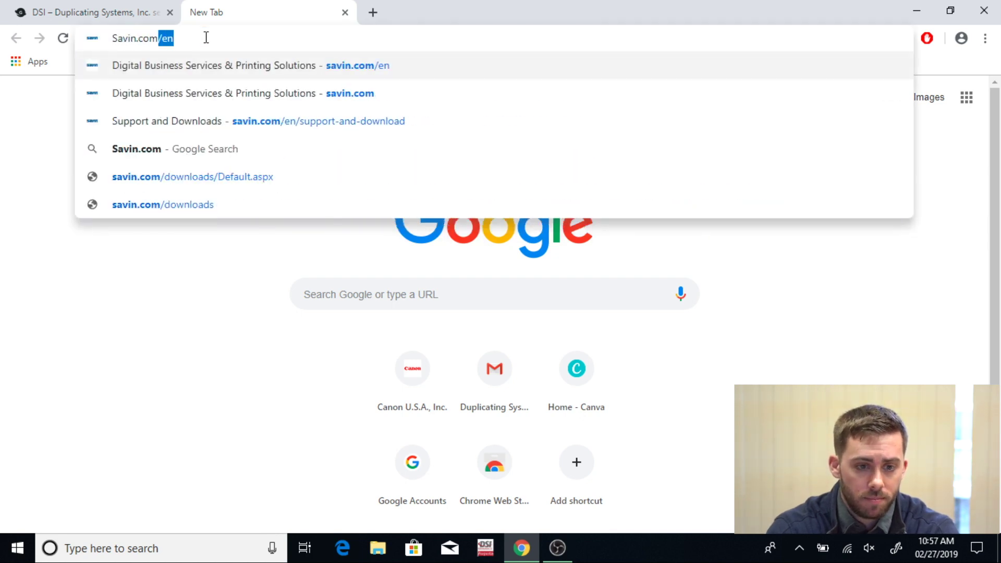
key(Return)
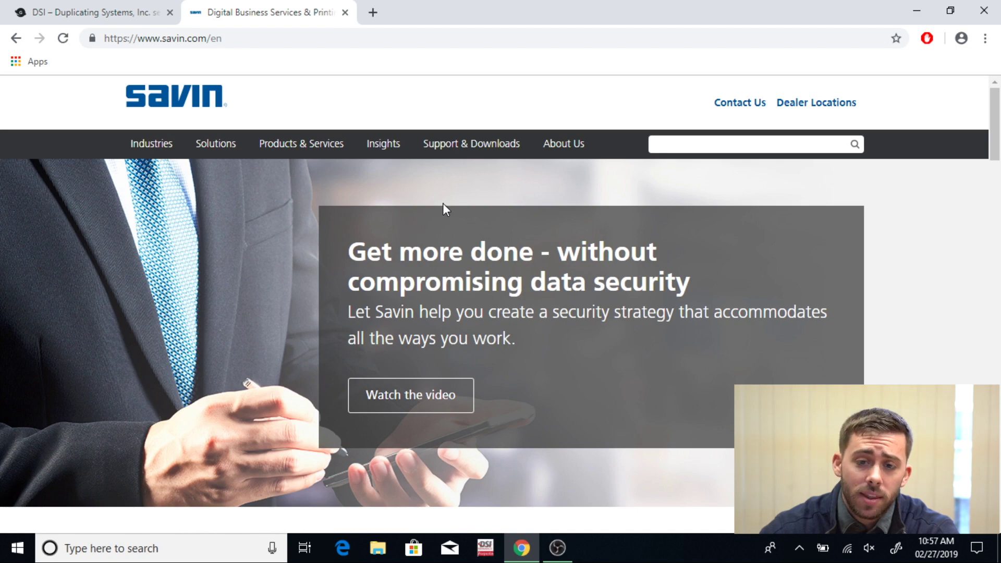
mouse_move(492, 159)
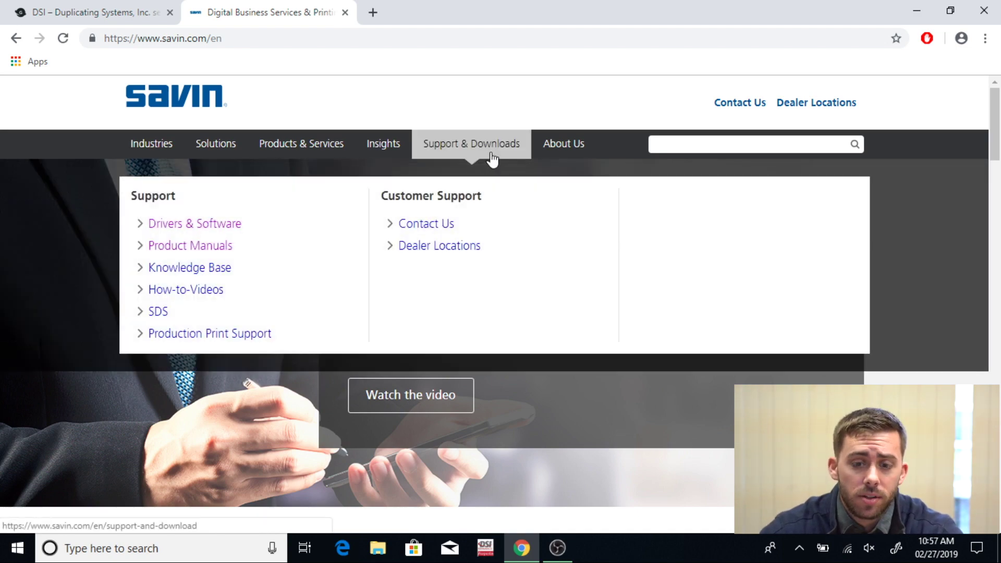
click(491, 157)
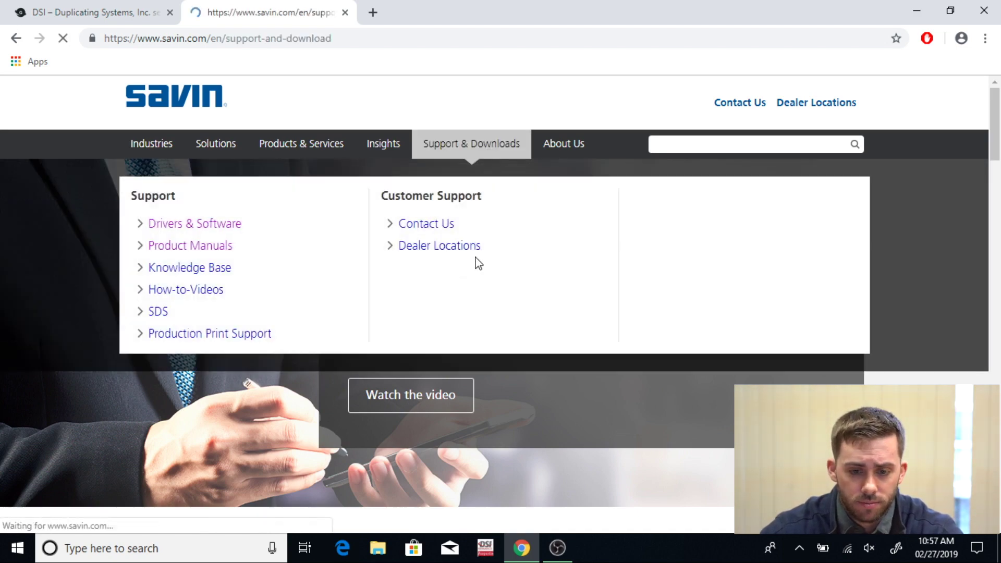
scroll(476, 258, down, 10)
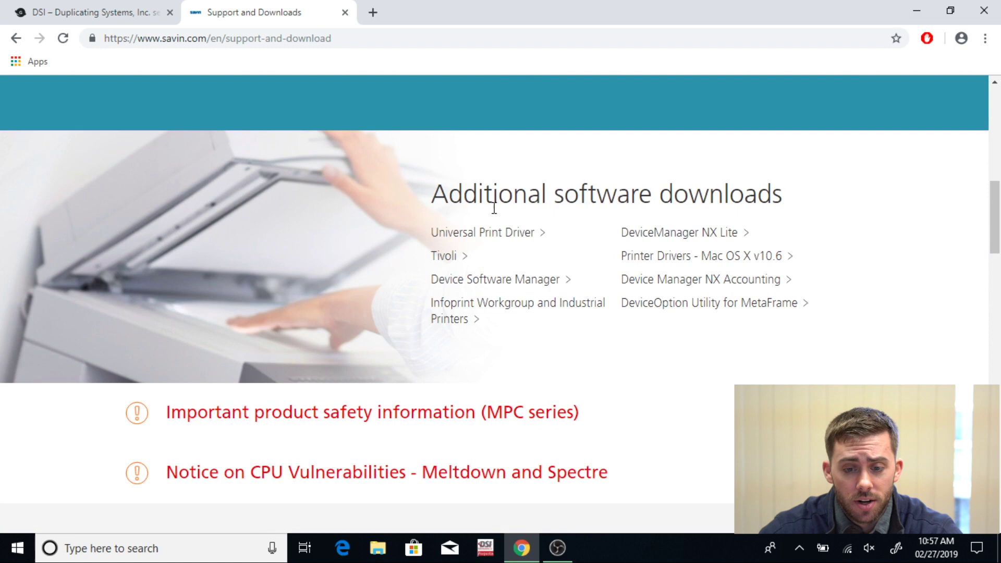
- Download the PCL6 Driver for Universal Print (z84416L17.exe) from the Universal Print Driver page
click(494, 242)
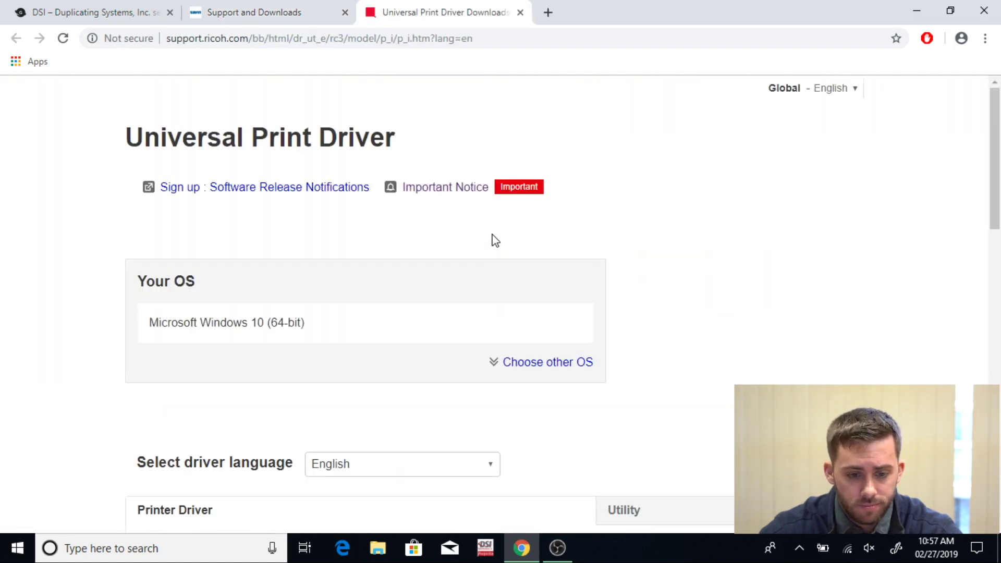
scroll(360, 261, down, 7)
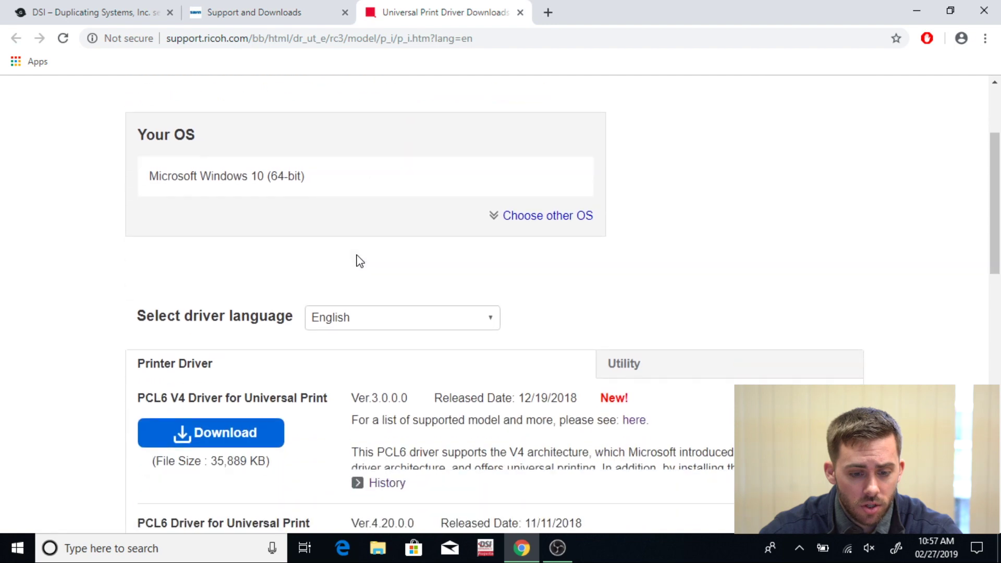
scroll(364, 261, down, 1)
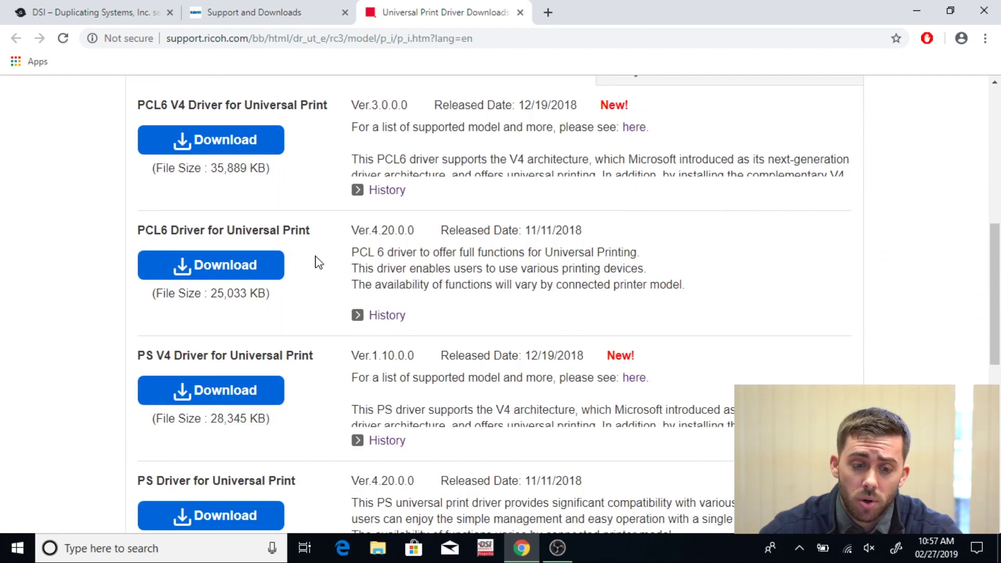
click(245, 275)
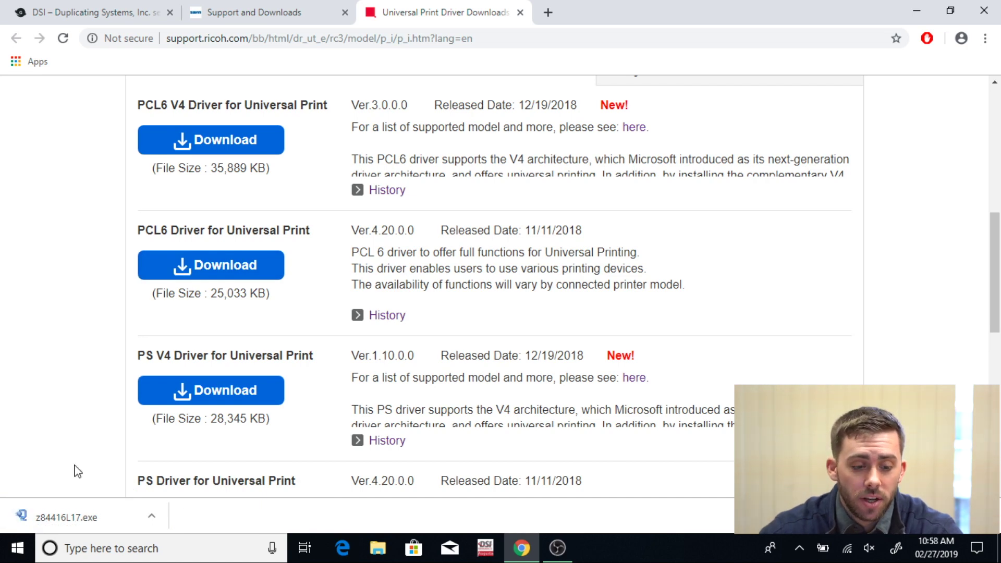
- Run z84416L17.exe and unzip its 31 driver files into the Downloads folder
click(51, 522)
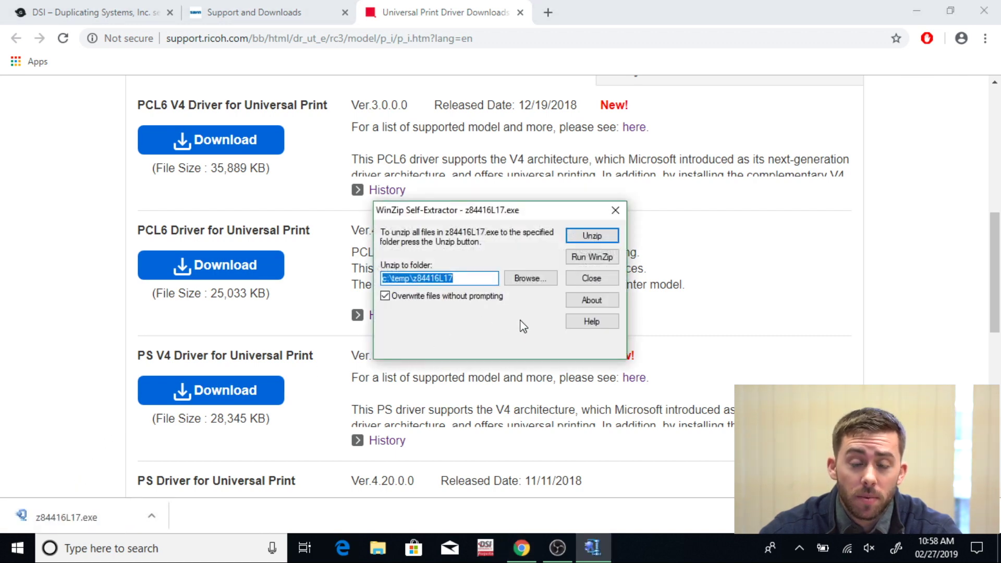
click(537, 280)
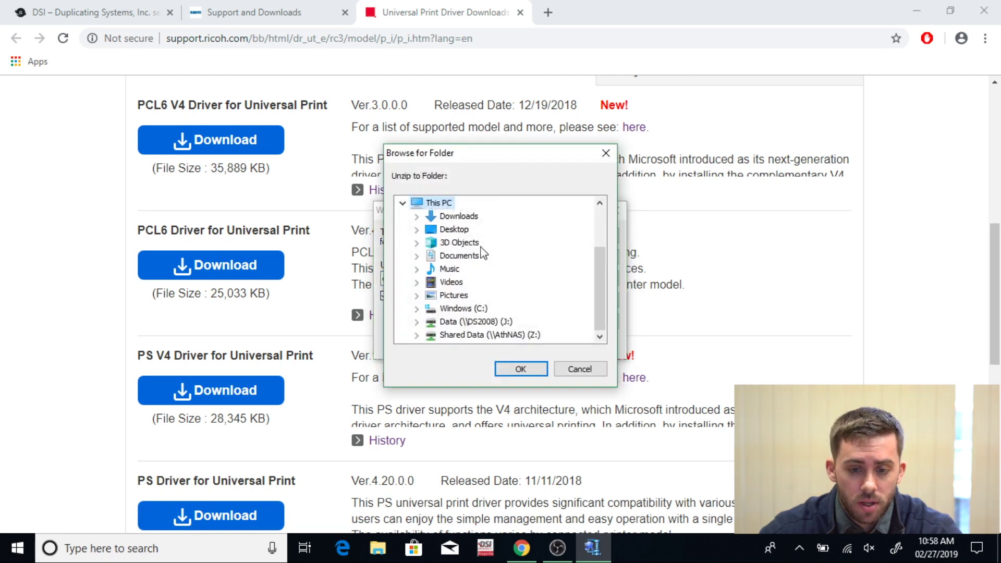
click(469, 221)
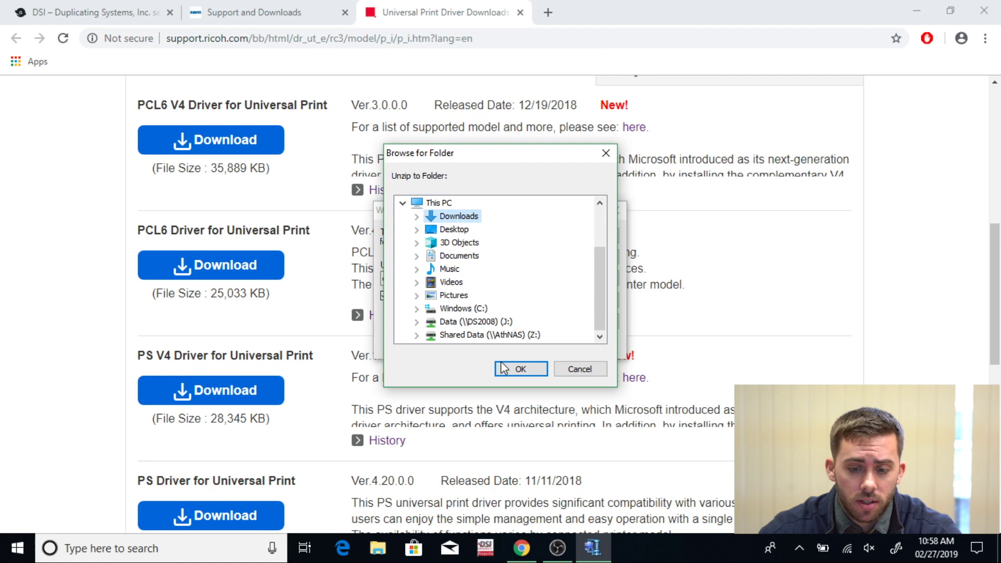
click(520, 370)
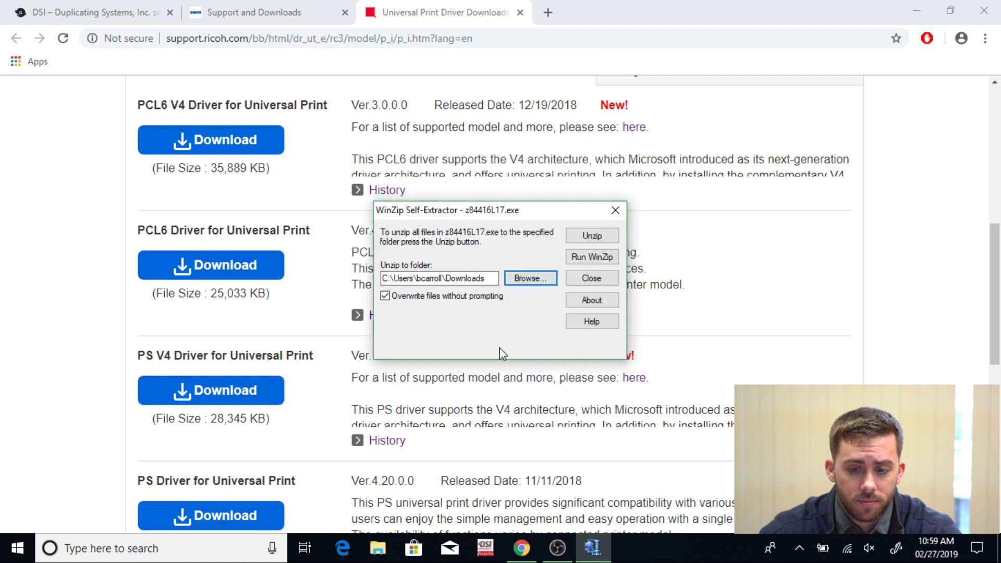
click(582, 238)
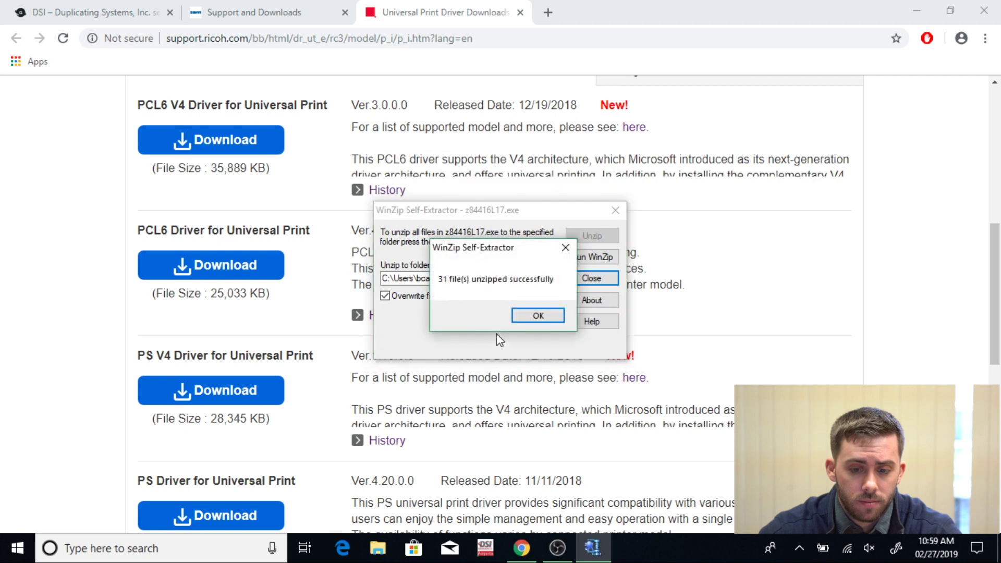
click(538, 315)
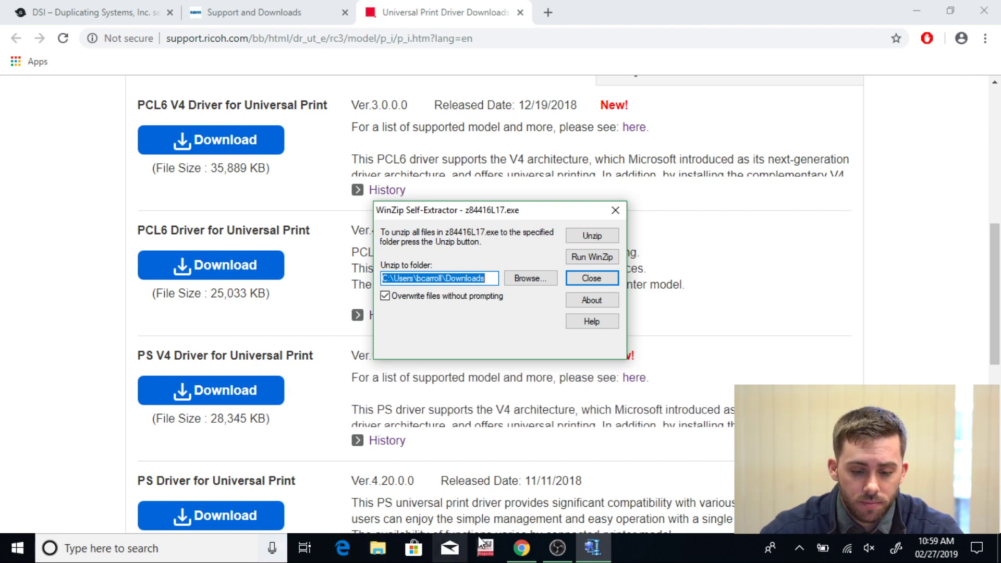
click(384, 548)
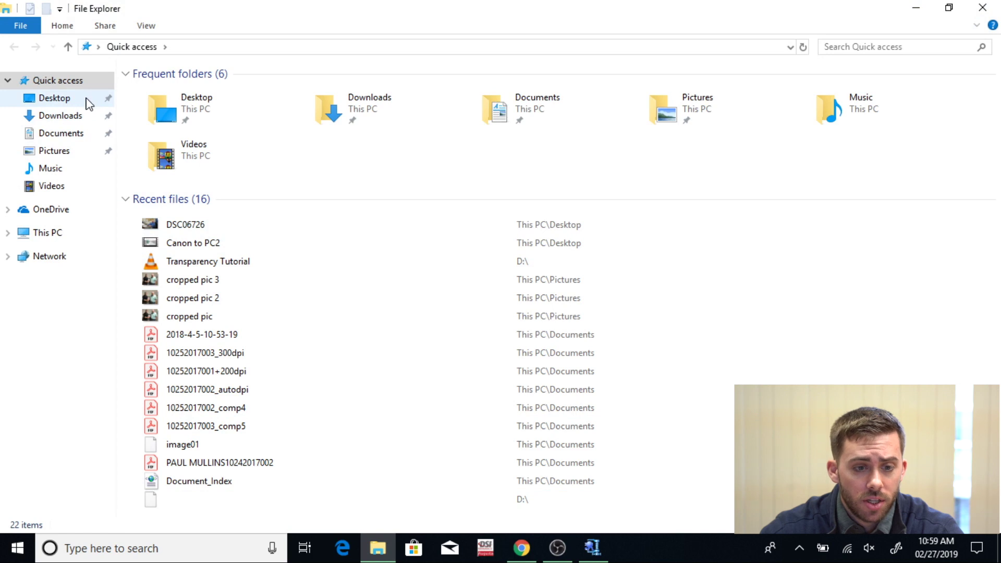
- Open Downloads in File Explorer and select the extracted disk1 folder
click(76, 117)
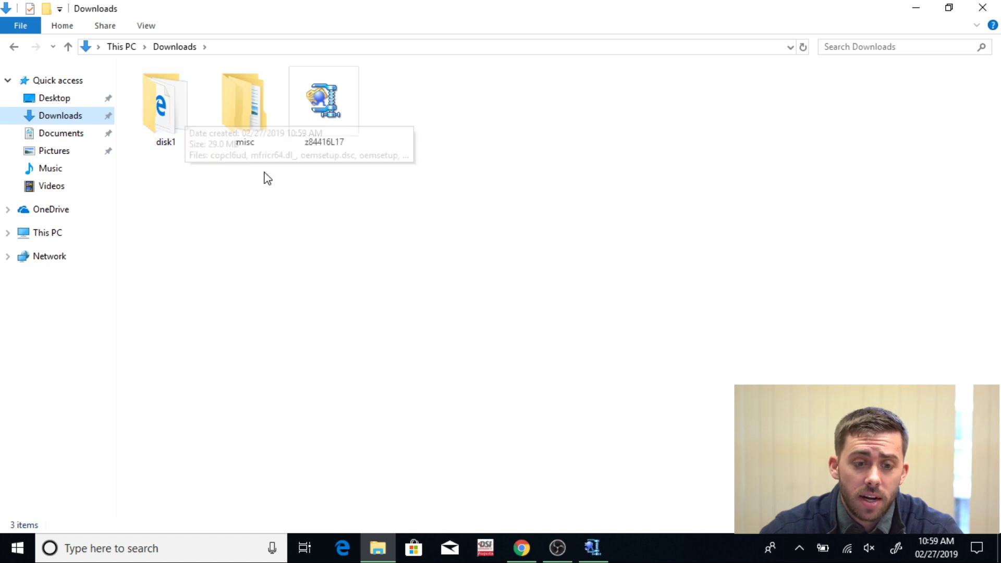
click(189, 133)
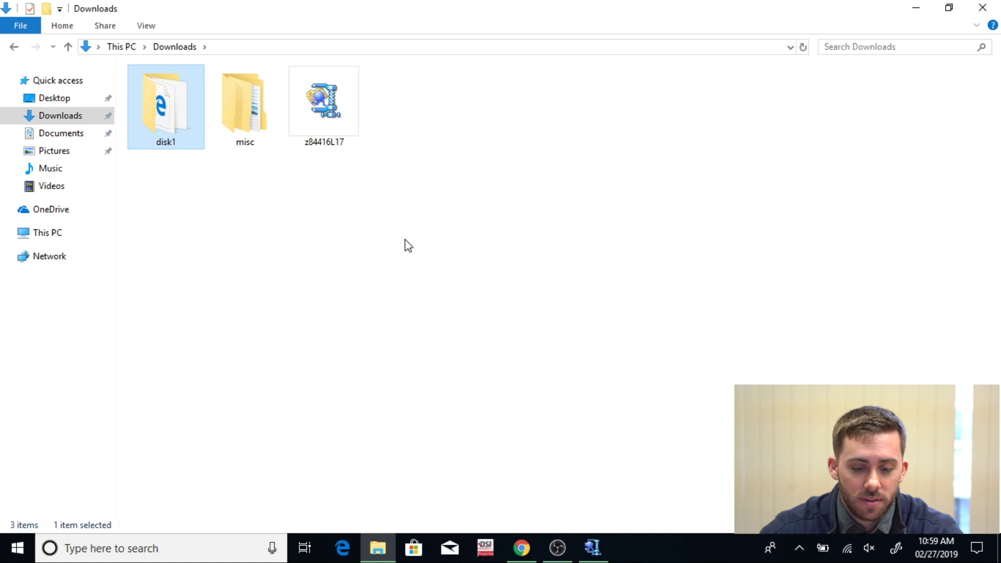
- Search for Settings and open Devices > Printers & scanners
click(148, 550)
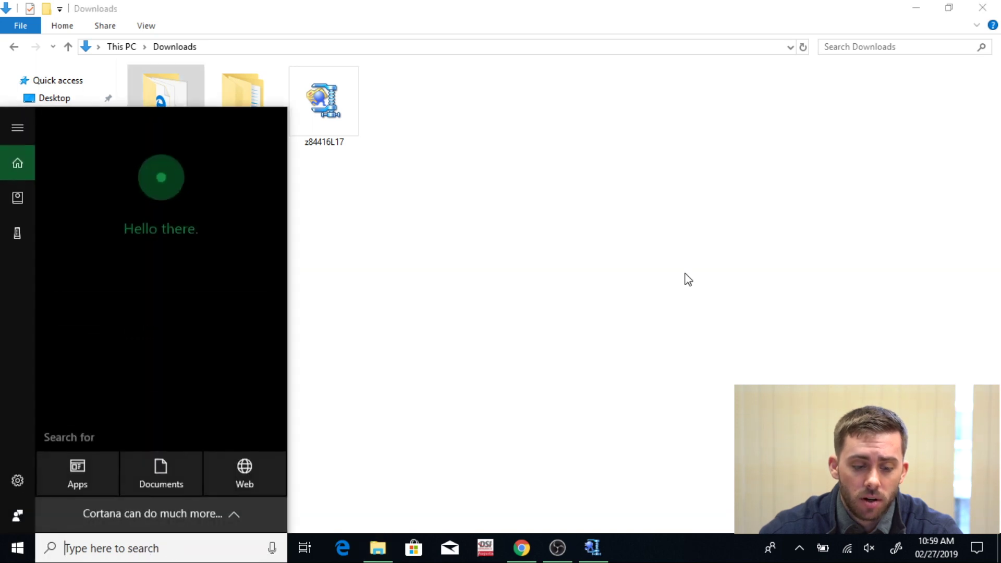
text(Swe)
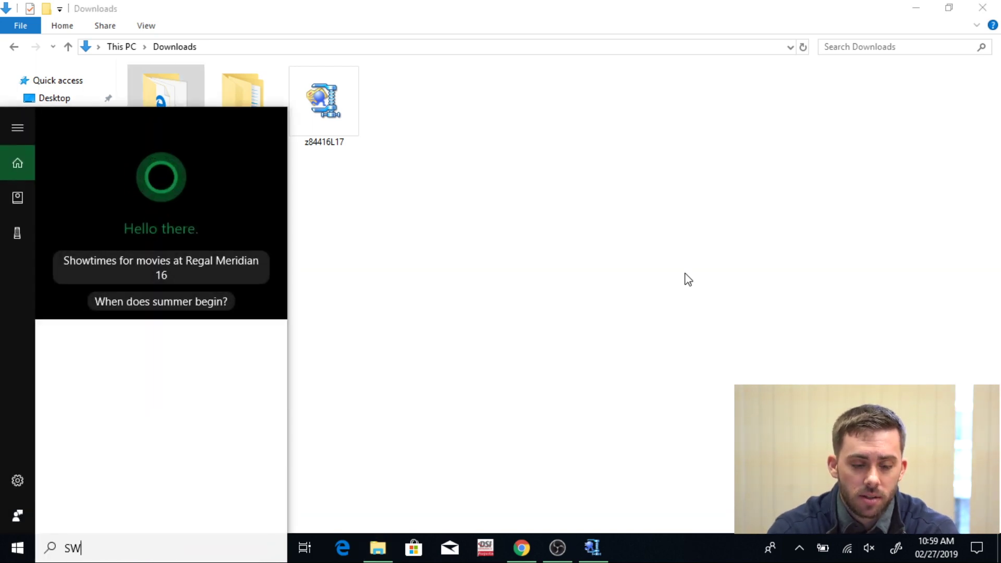
key(BackSpace)
key(BackSpace)
text(ettings)
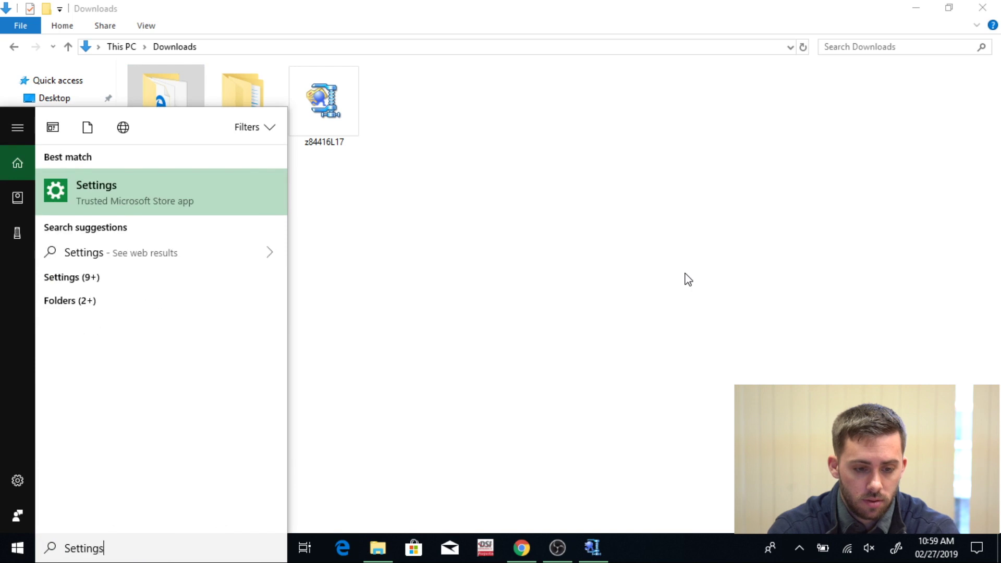
click(106, 183)
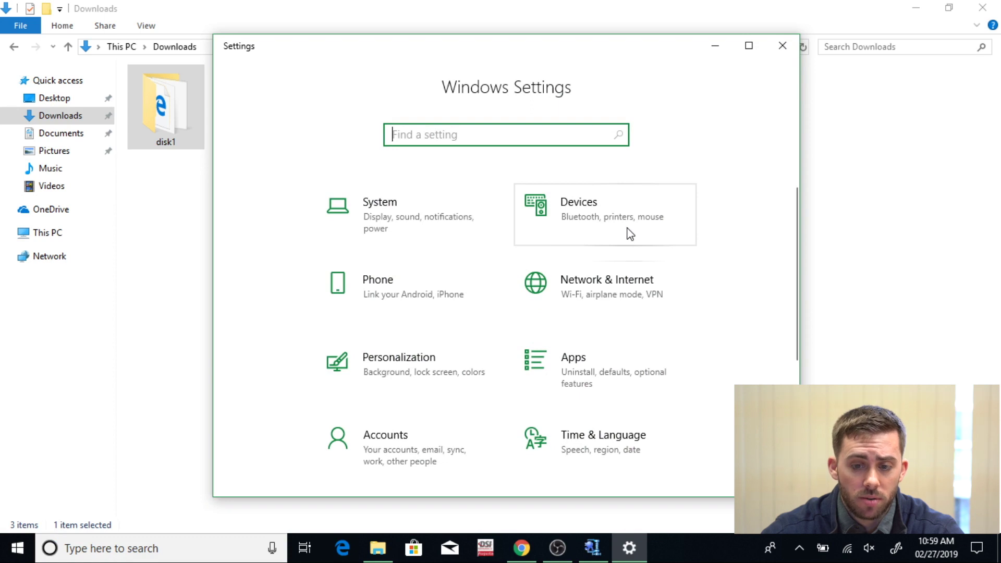
click(628, 229)
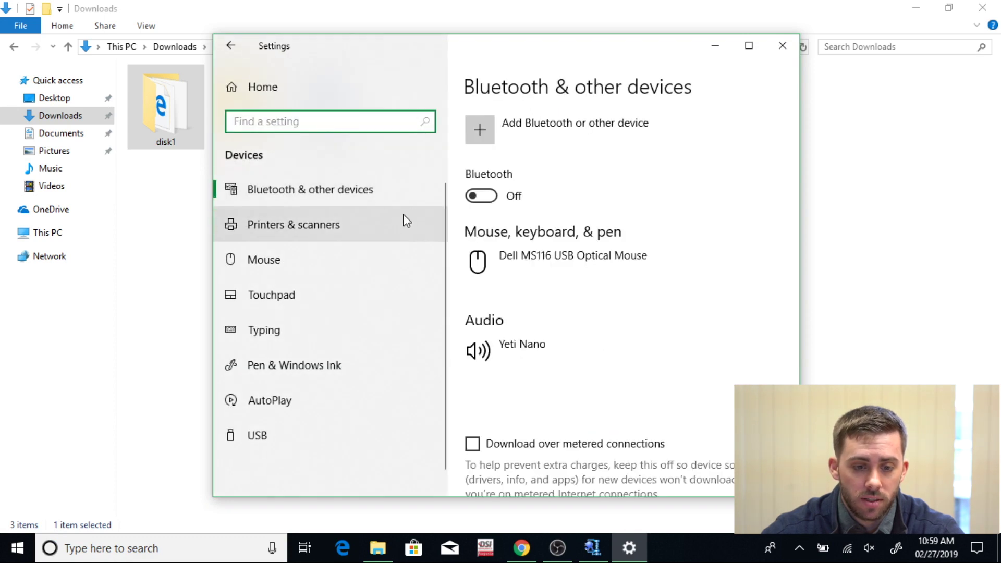
click(360, 235)
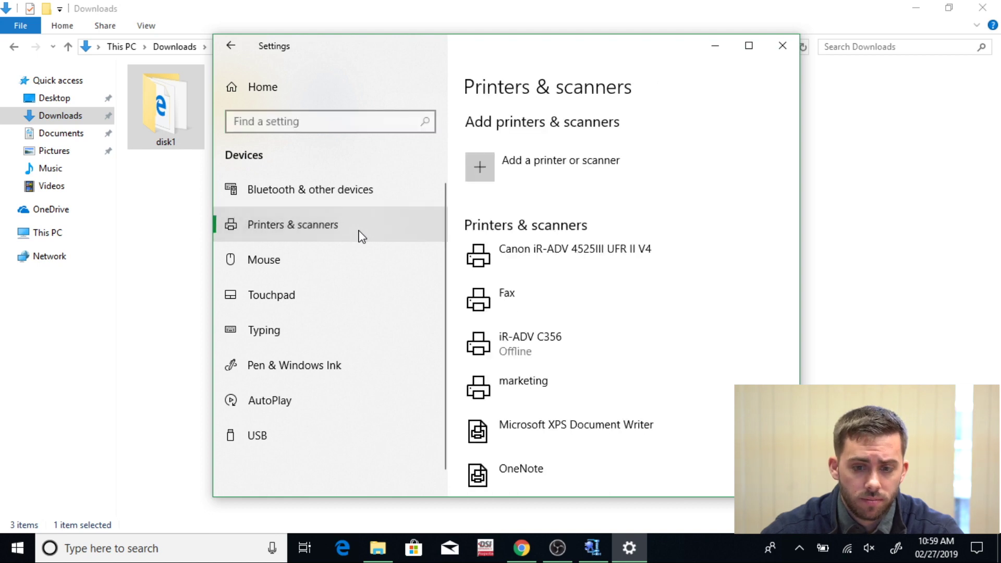
- Add a printer and choose 'The printer that I want isn't listed'
click(485, 176)
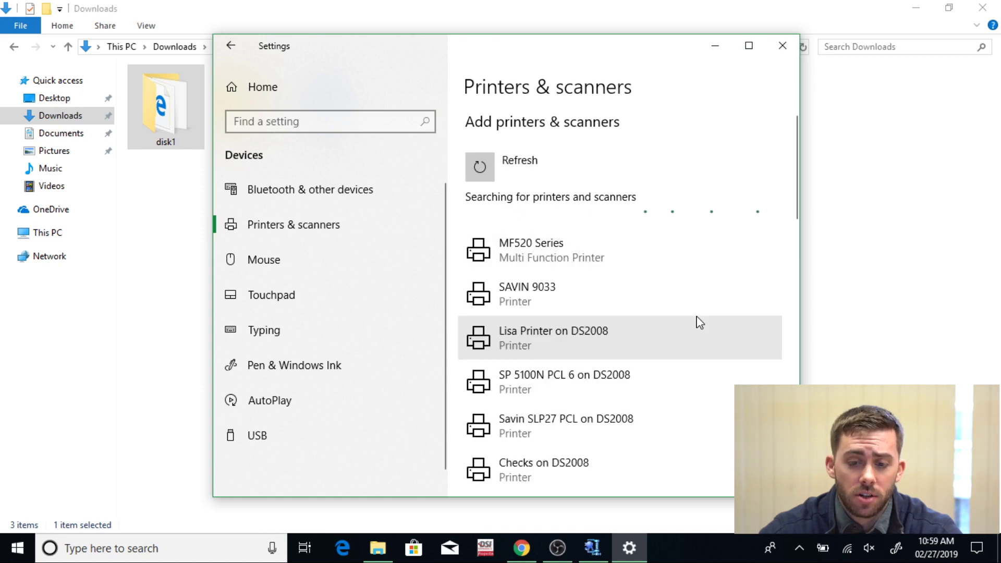
scroll(715, 320, down, 3)
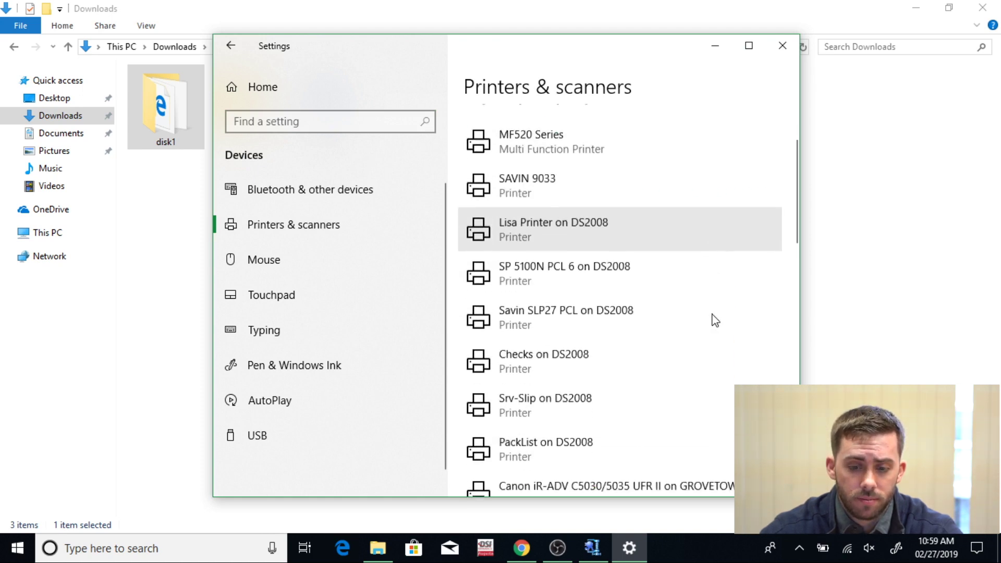
scroll(716, 319, down, 3)
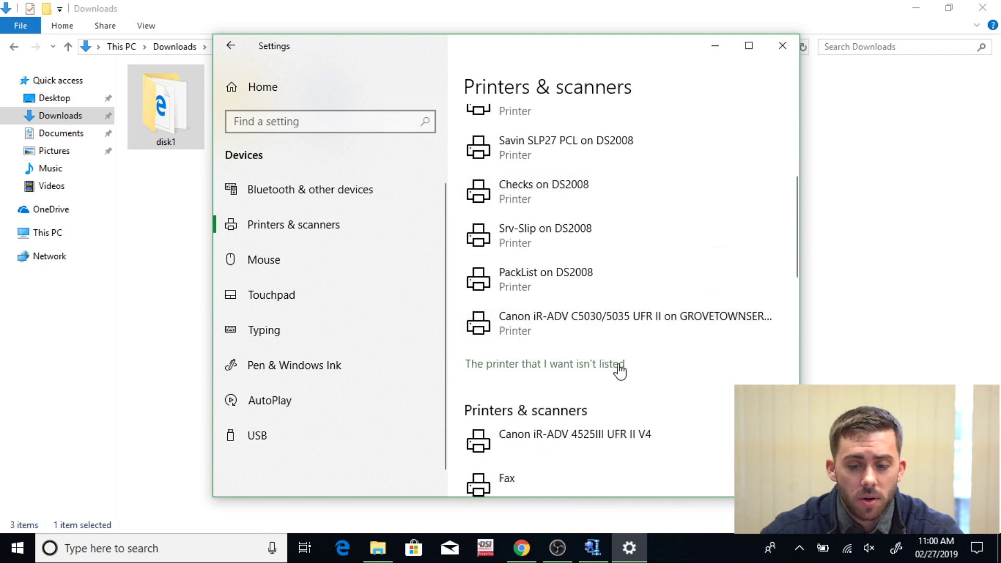
click(537, 365)
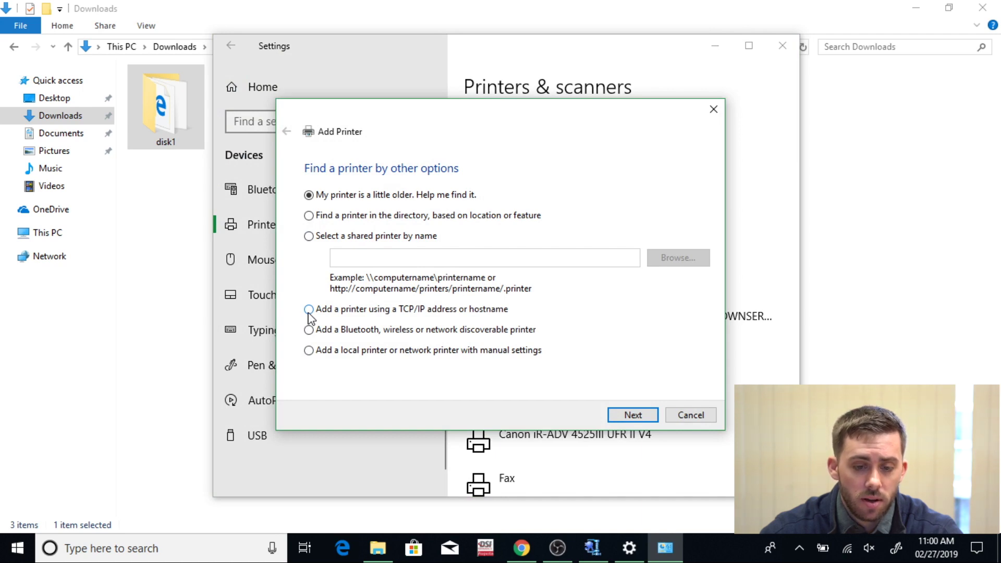
- Choose to add a printer by TCP/IP address and enter hostname 192.168.1.51
click(309, 311)
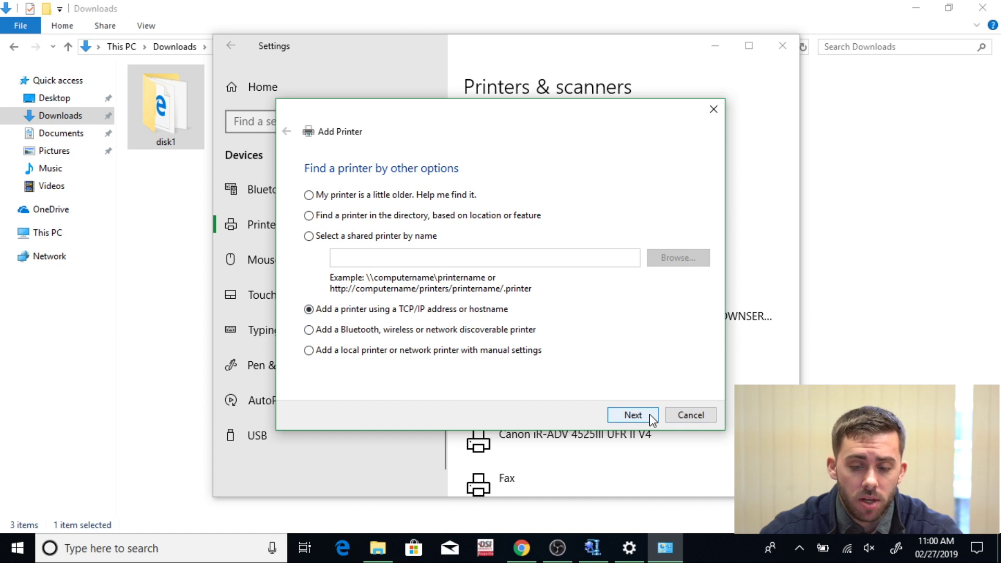
click(633, 415)
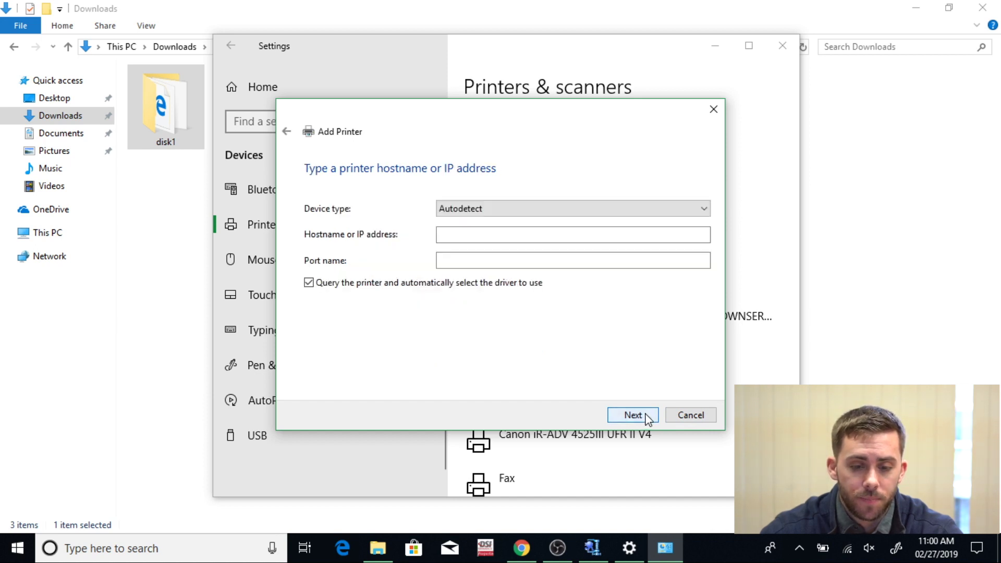
click(520, 237)
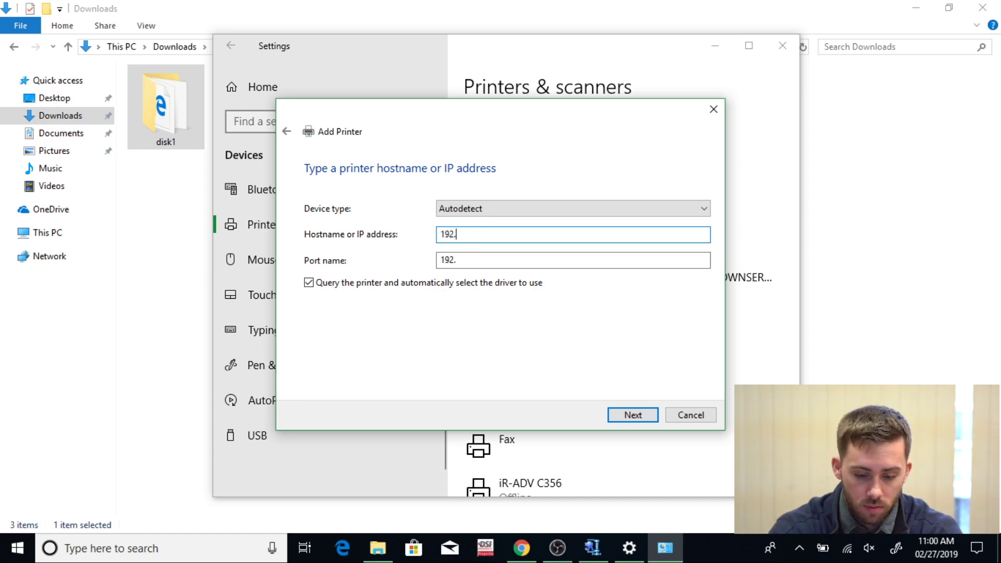
text(68.1)
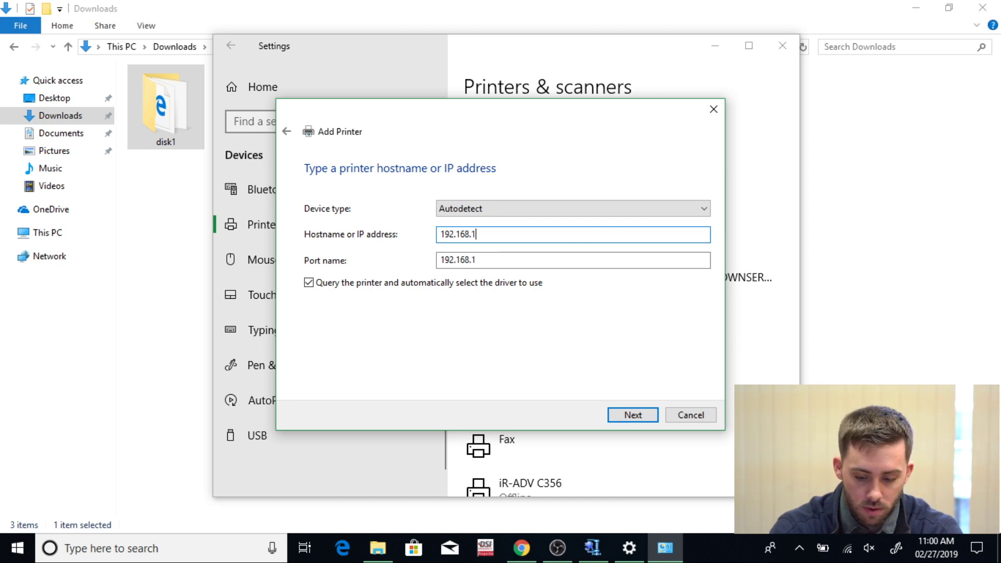
text(.51)
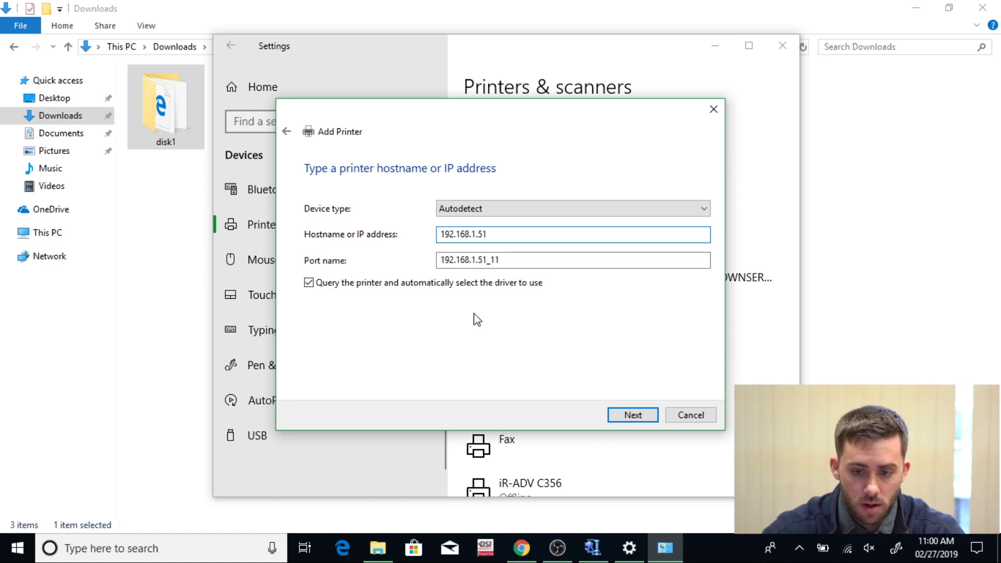
- Load the printer drivers from oemsetup.inf in Downloads > disk1 via Have Disk
click(631, 414)
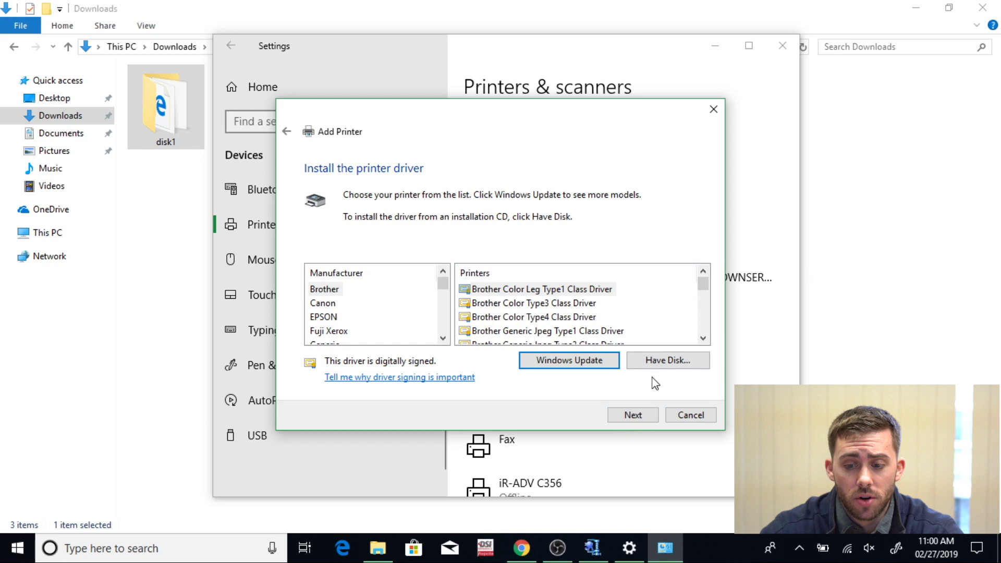
click(667, 360)
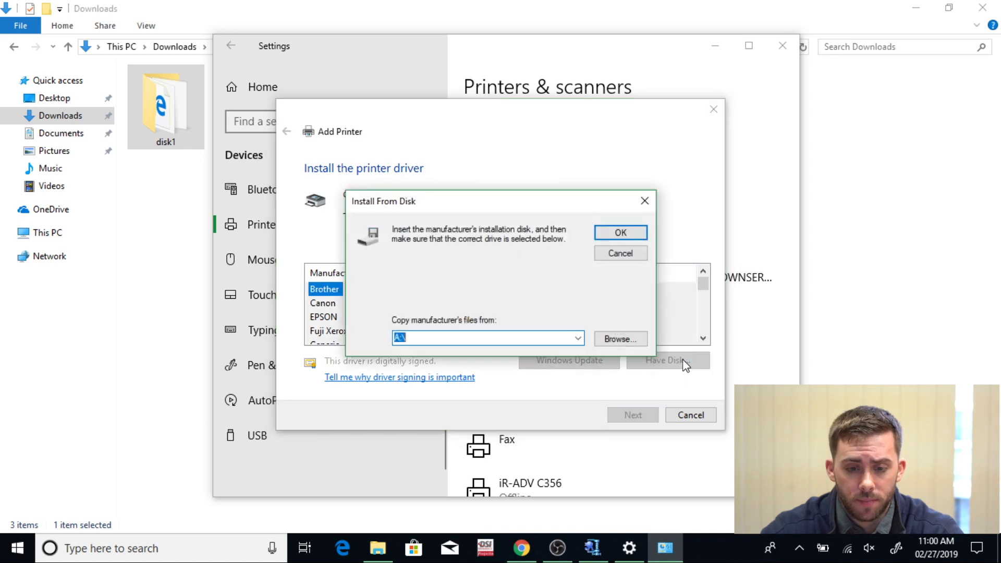
click(617, 340)
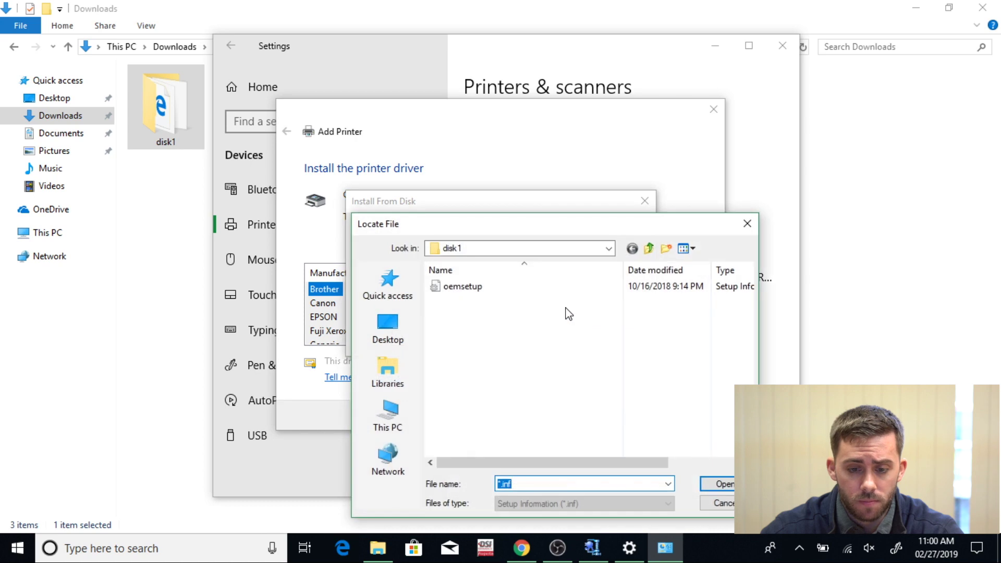
click(399, 418)
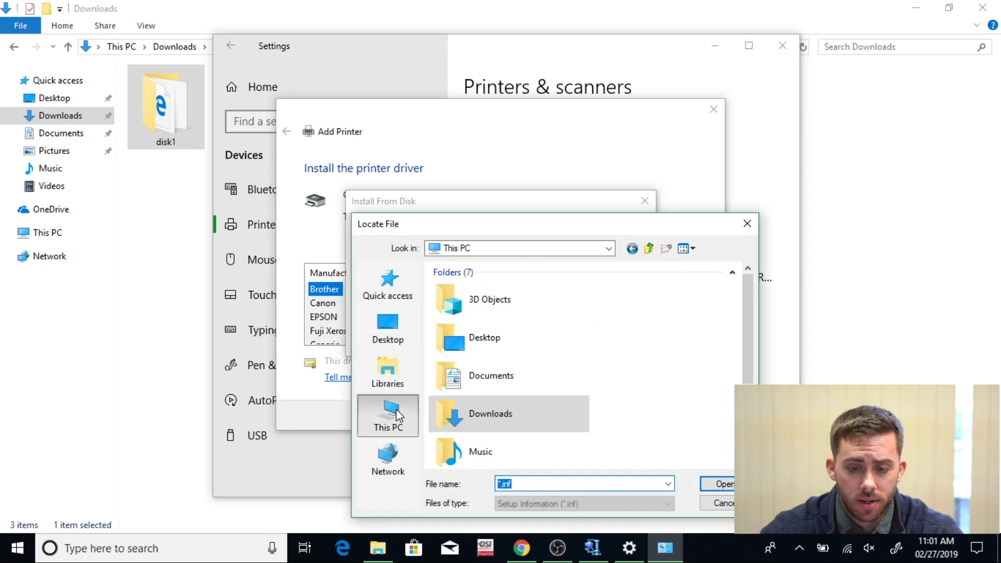
click(542, 413)
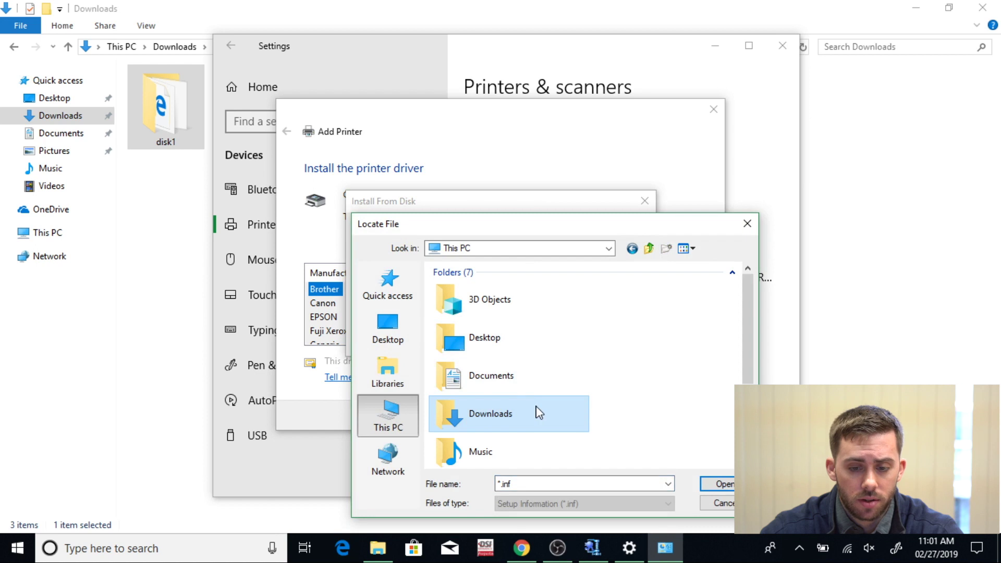
double_click(509, 419)
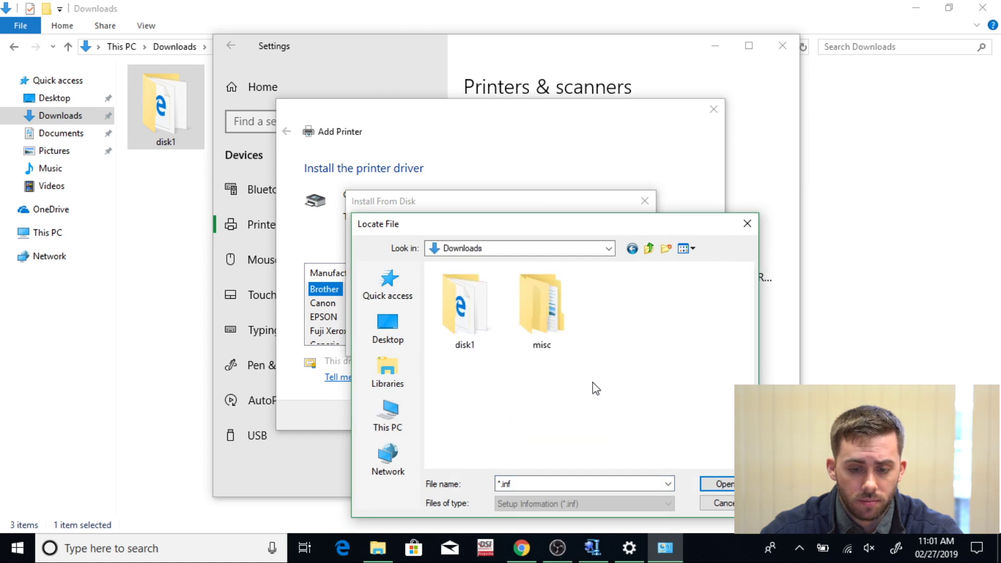
click(472, 319)
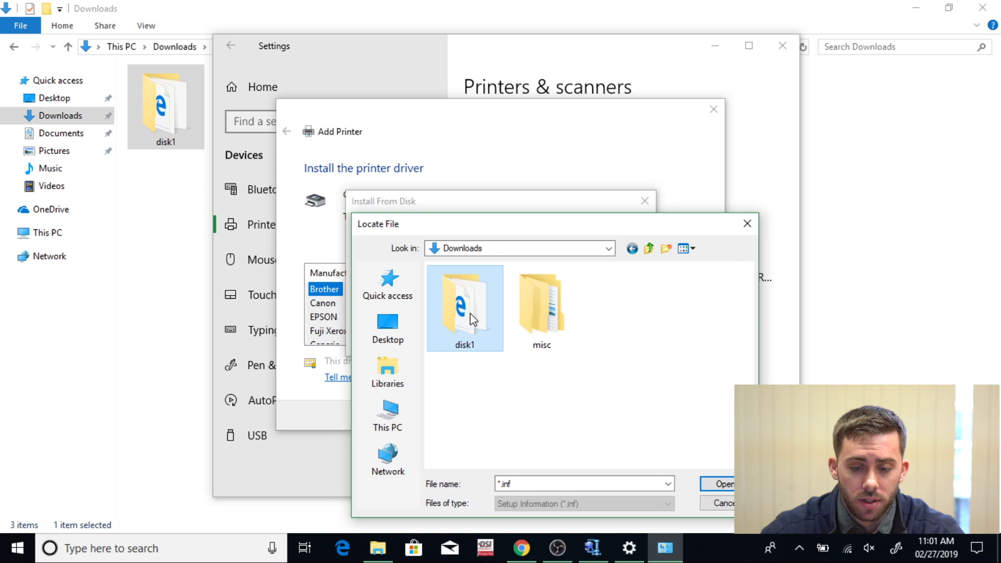
click(713, 484)
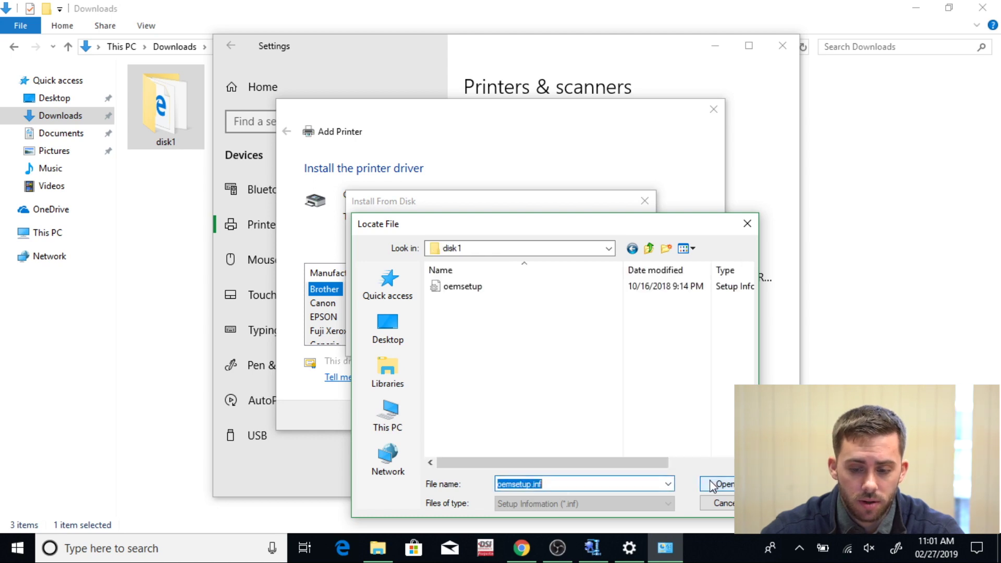
click(713, 485)
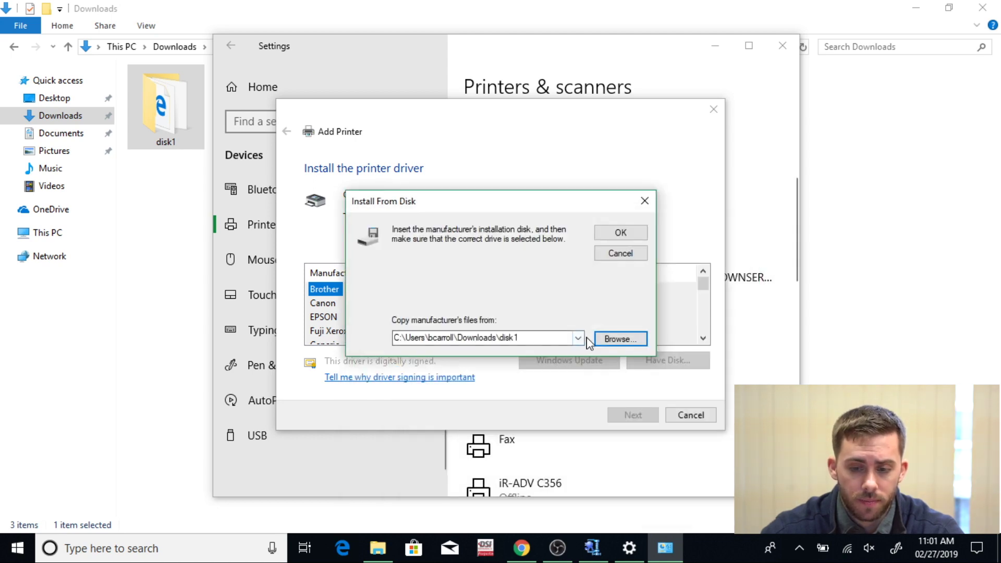
click(620, 233)
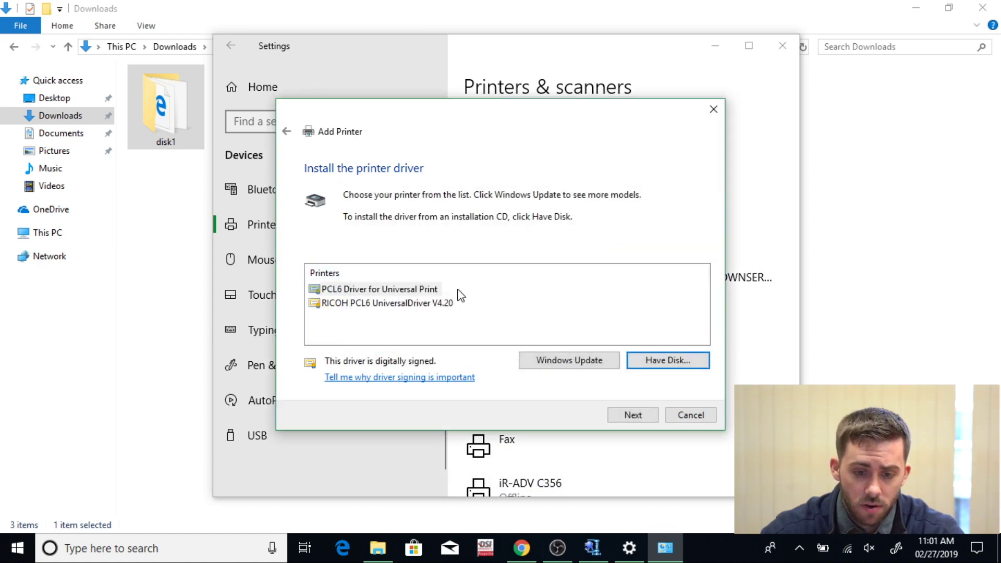
- Select PCL6 Driver for Universal Print and keep the currently installed driver version
click(352, 290)
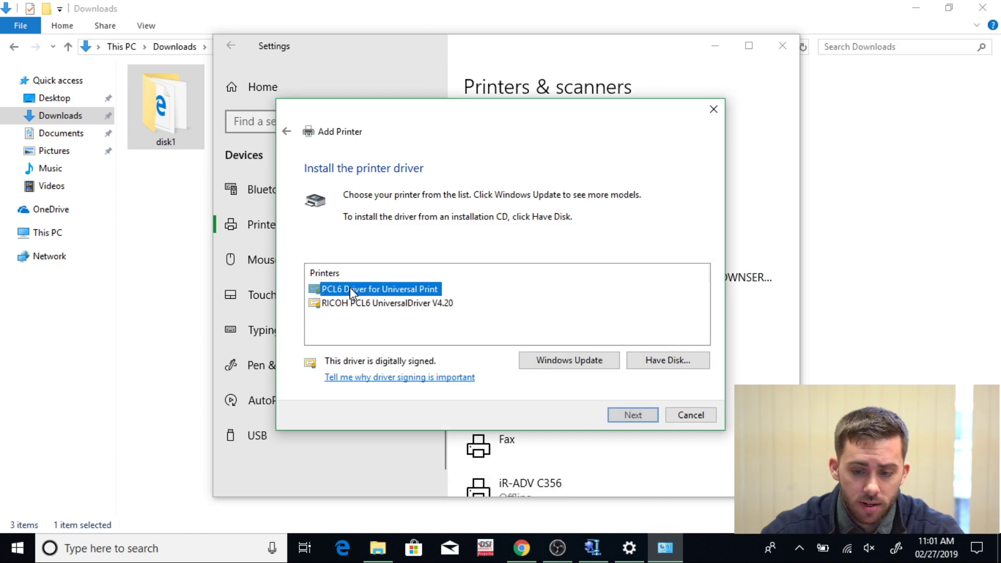
click(632, 417)
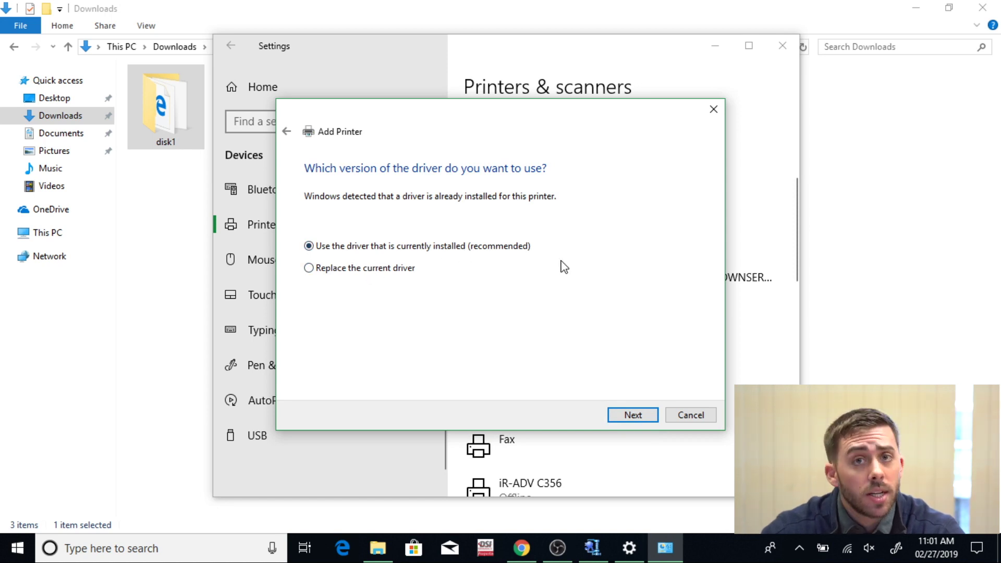
click(624, 414)
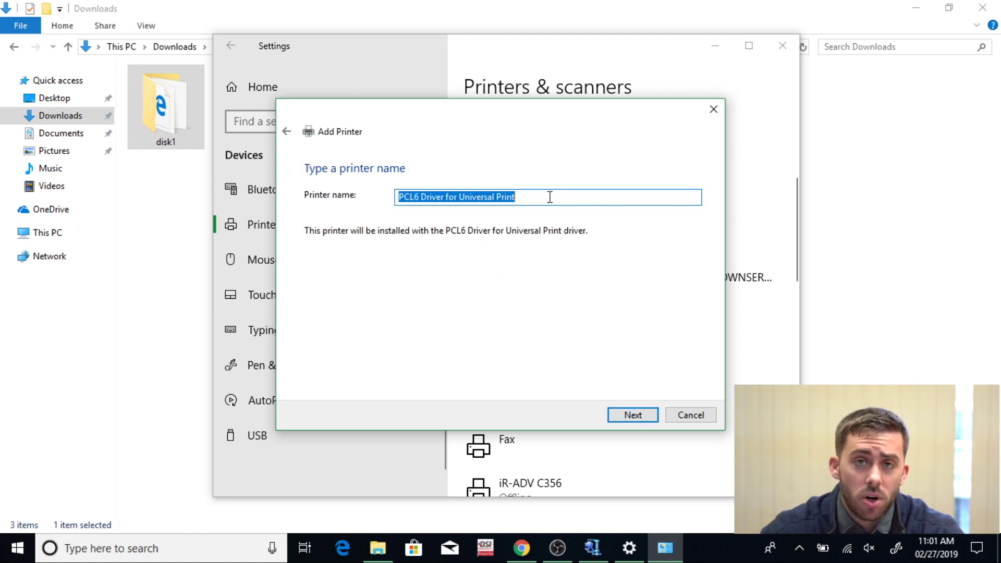
- Replace the default printer name with 'Savin MPC2004ex' and install the printer
key(BackSpace)
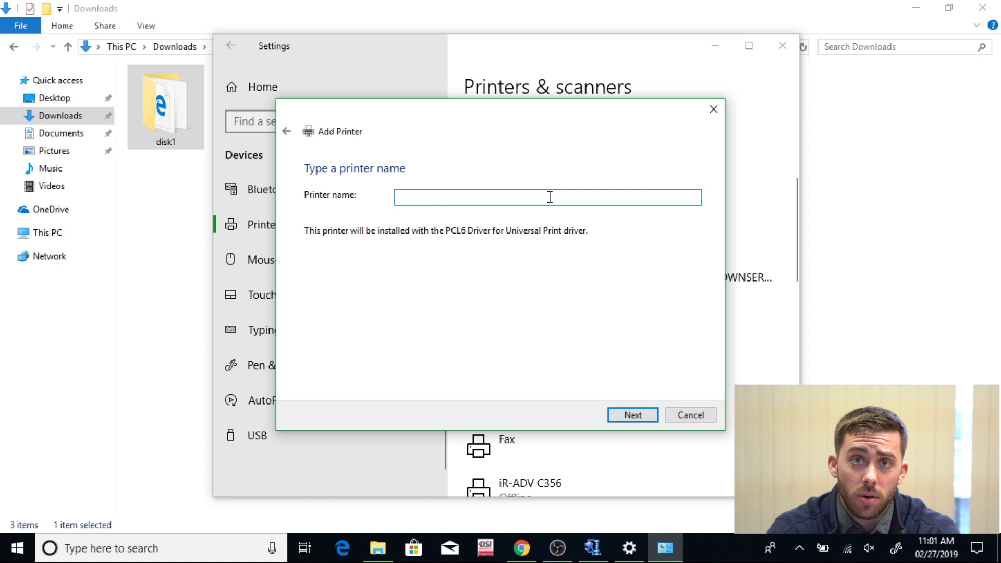
text(Savi)
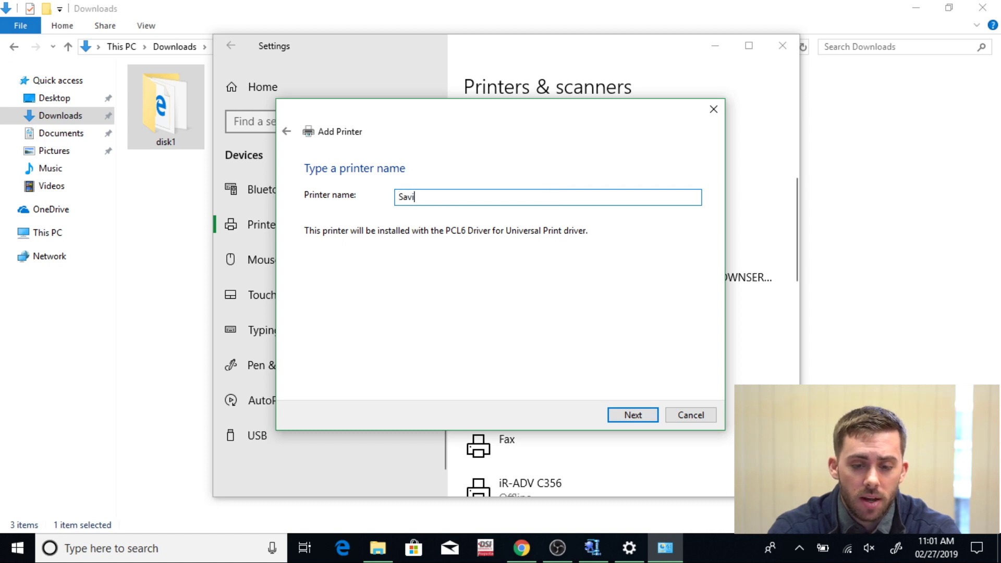
text(n)
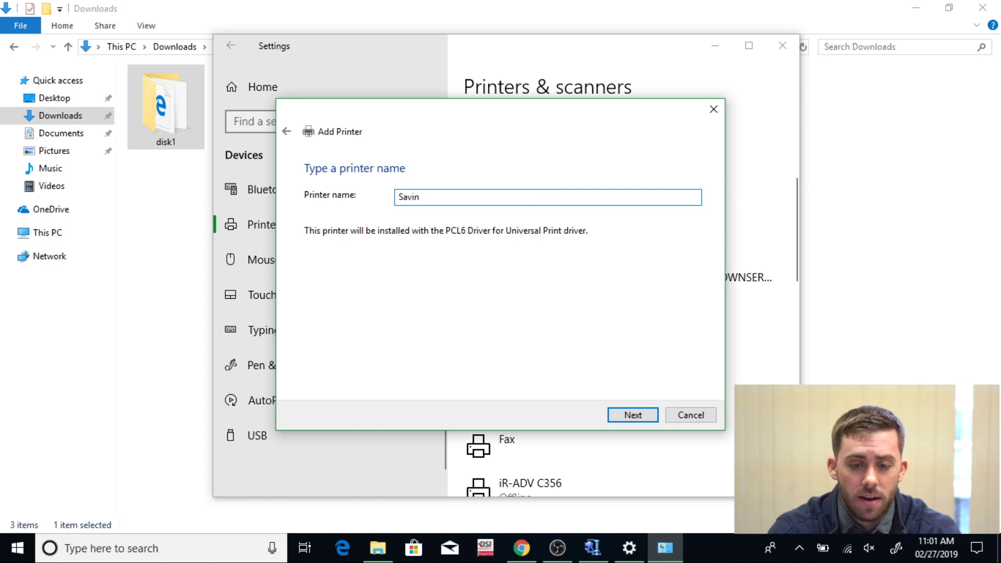
text( MPC)
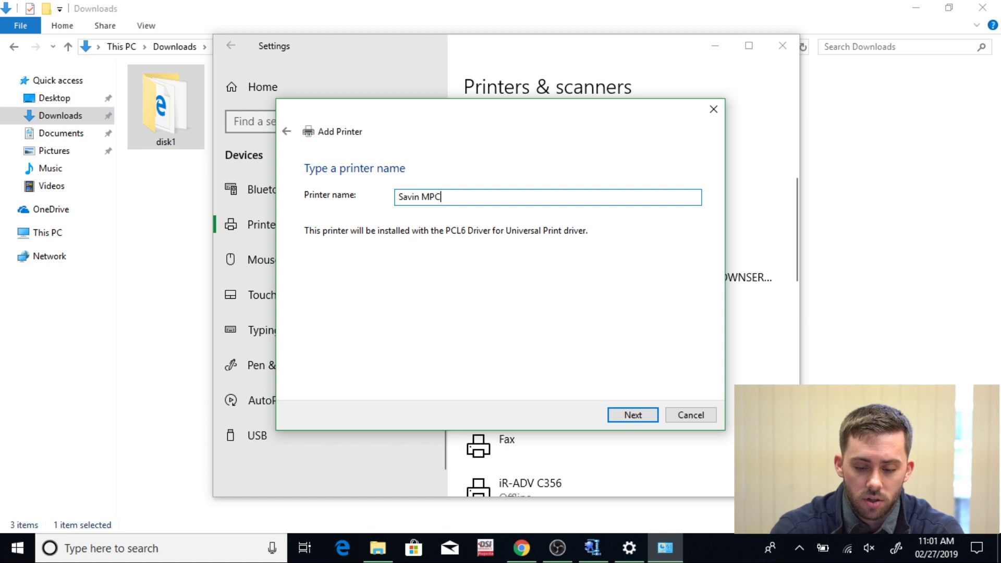
text(2004ex)
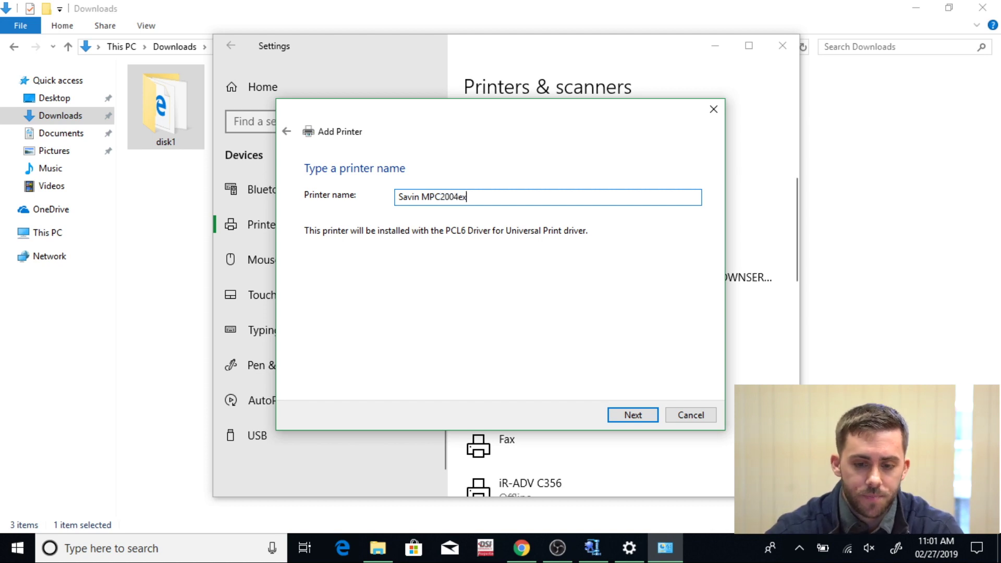
click(632, 414)
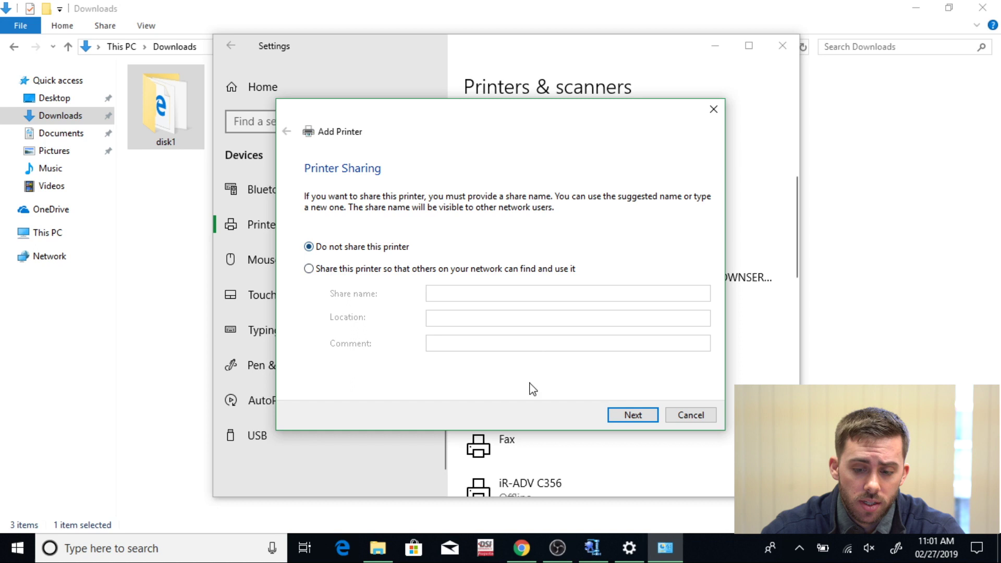
- Keep Savin MPC2004ex unshared and complete the wizard
click(628, 416)
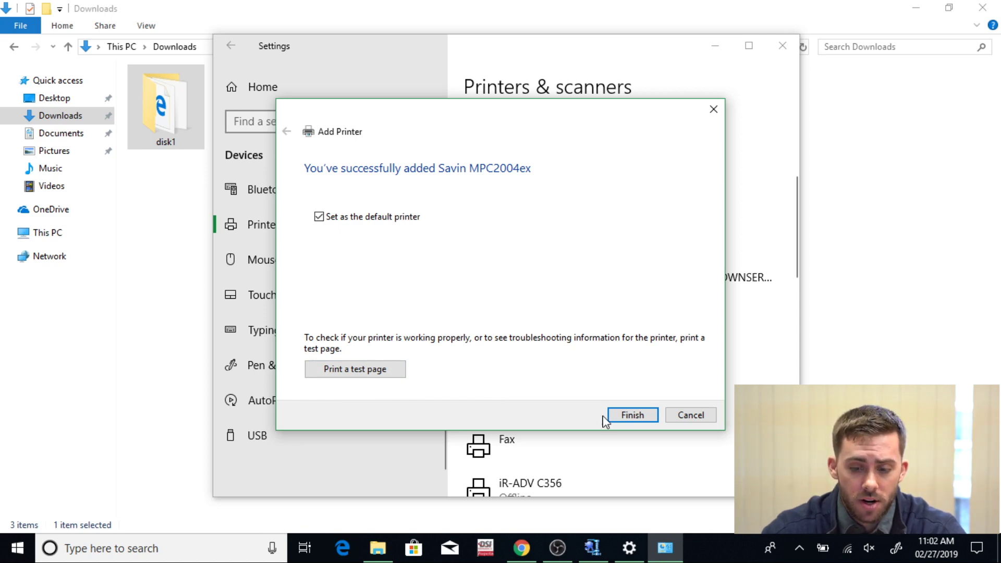
click(632, 416)
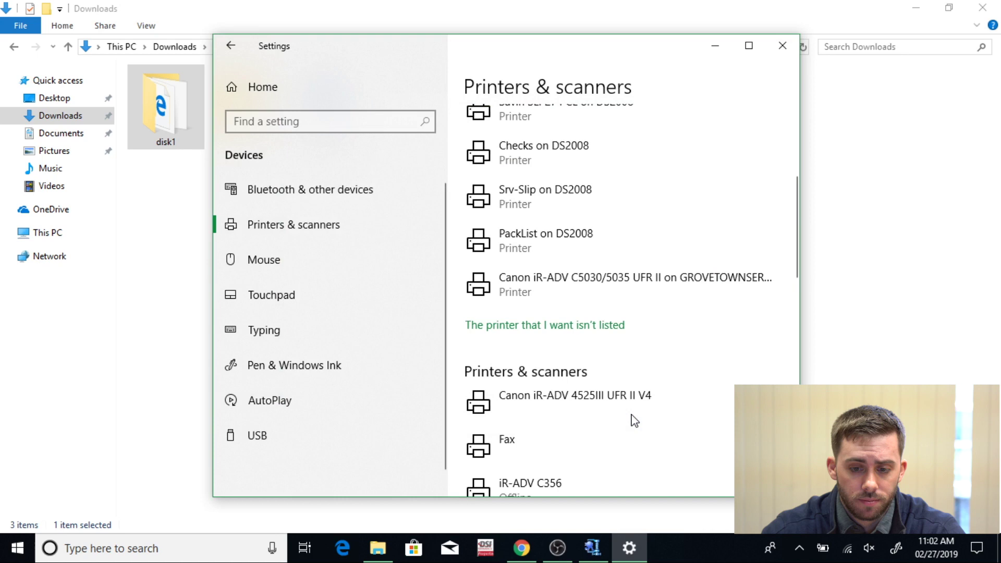